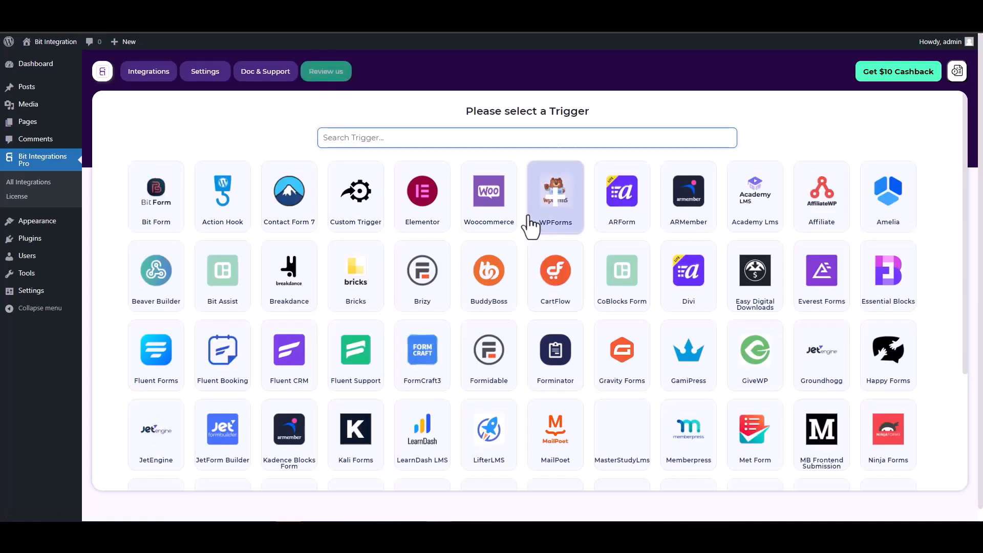
Step: Pick CoBlocks Form as the trigger (searching 'co') and start fetching its submission data
{"action": "type", "text": "co"}
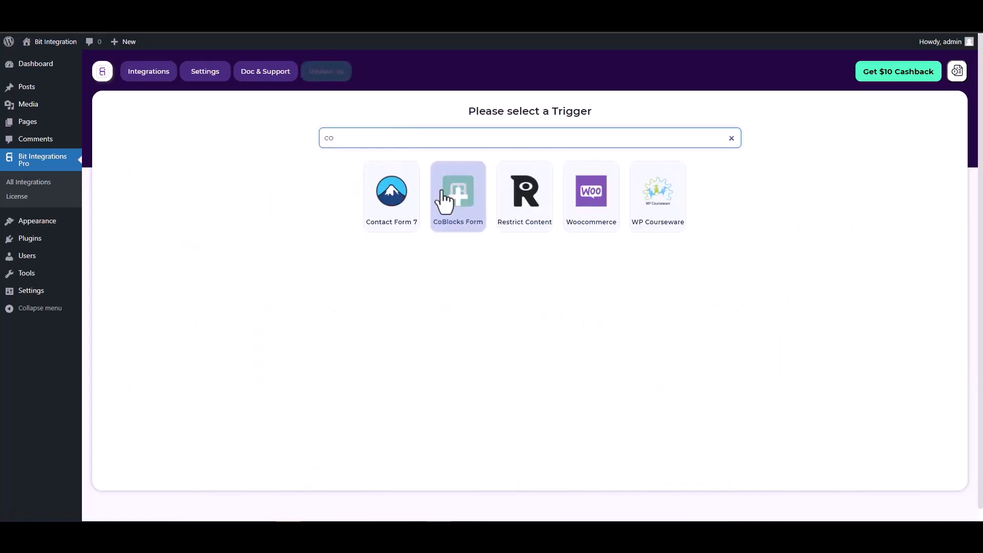
{"action": "left_click", "coordinate": [455, 207]}
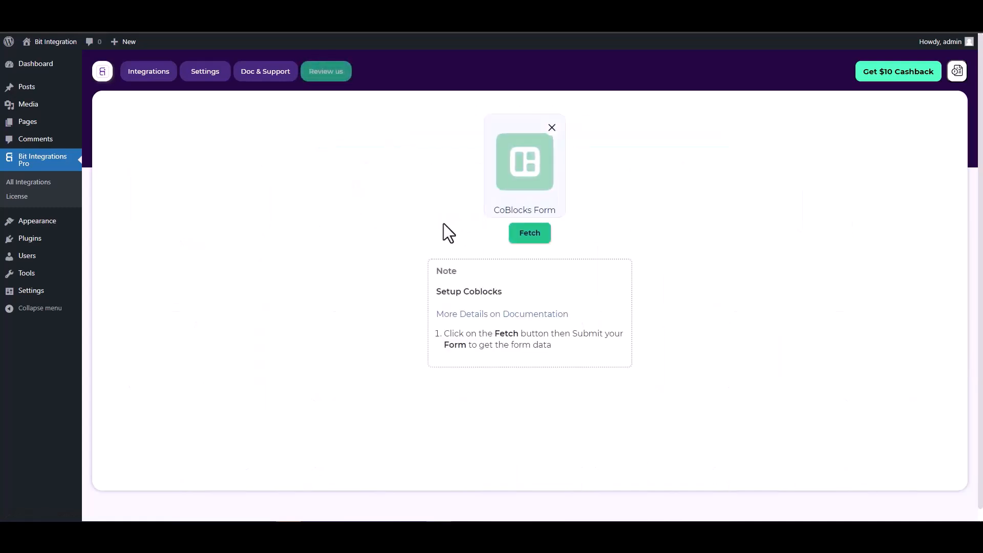
{"action": "left_click", "coordinate": [513, 234]}
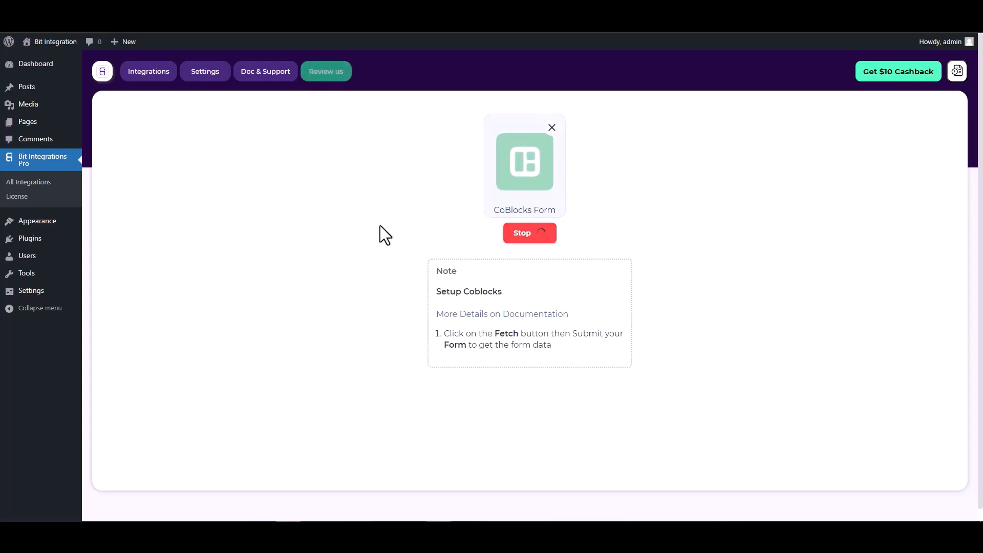
{"action": "left_click", "coordinate": [205, 15]}
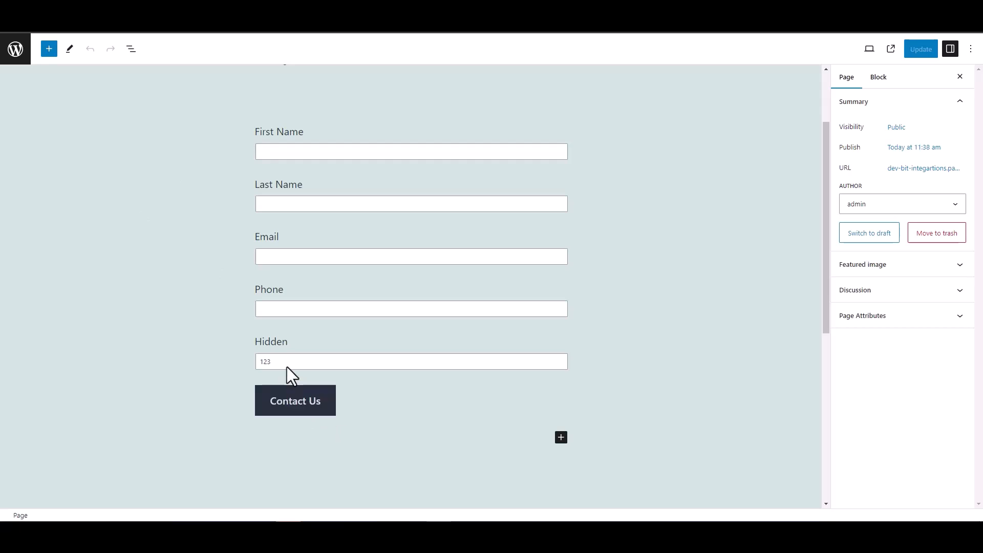
Step: Check the contact form's Hidden field value (123) in the block editor, then deselect it
{"action": "double_click", "coordinate": [270, 341]}
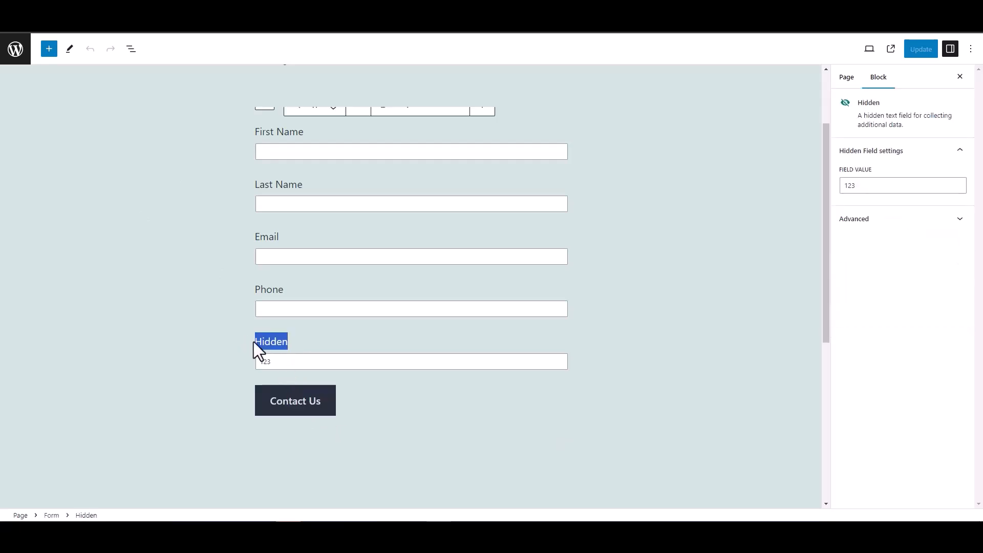
{"action": "left_click", "coordinate": [202, 330]}
{"action": "left_click", "coordinate": [180, 275]}
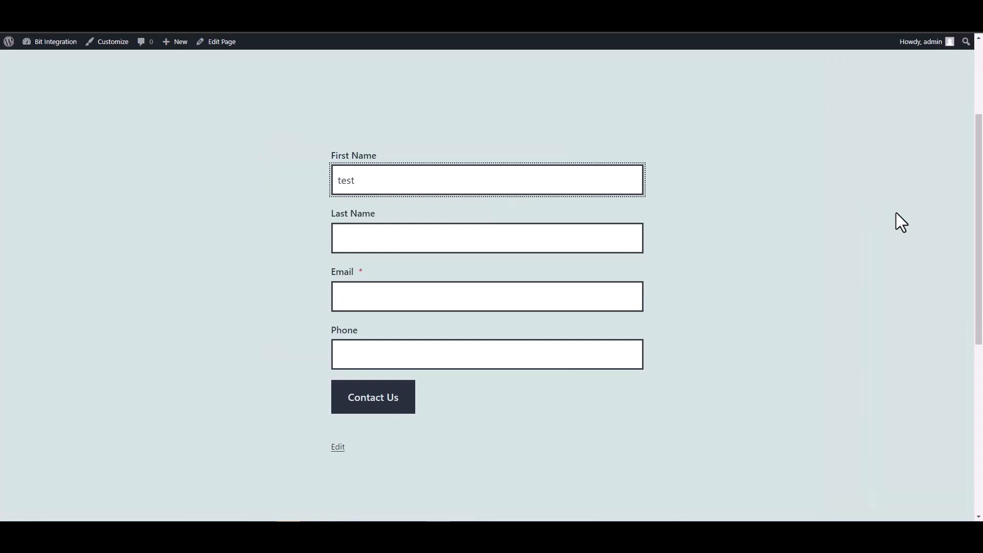
Step: Enter 'test1' as the Last Name on the contact form
{"action": "left_click", "coordinate": [625, 241]}
{"action": "type", "text": "test"}
{"action": "key", "text": "Home"}
{"action": "type", "text": "1"}
{"action": "key", "text": "BackSpace"}
{"action": "left_click", "coordinate": [614, 228]}
{"action": "type", "text": "1"}
Step: Fill in a test e-mail address and phone 12345678, then submit the form with Contact Us
{"action": "left_click", "coordinate": [551, 301]}
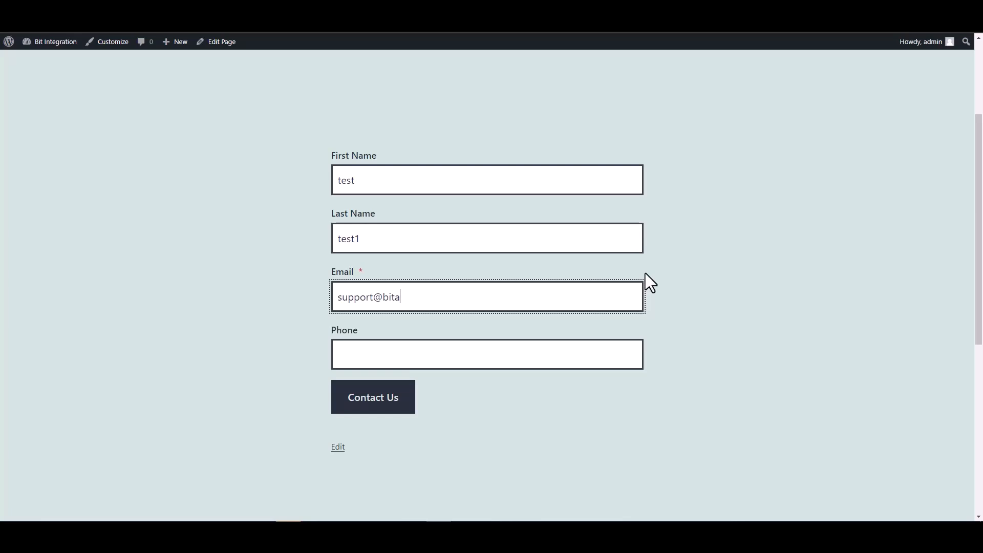
{"action": "type", "text": "test@test.pro"}
{"action": "left_click", "coordinate": [570, 364]}
{"action": "type", "text": "12345678"}
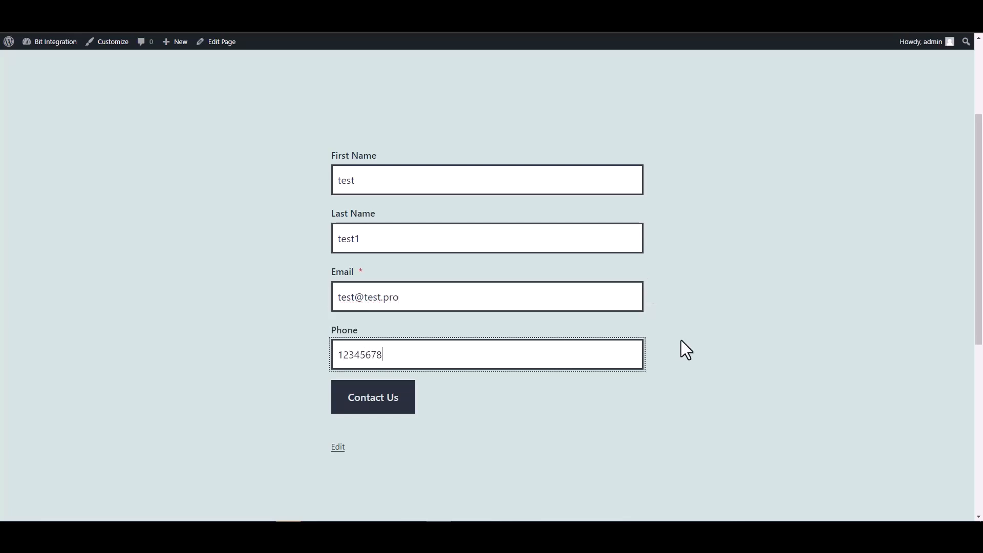
{"action": "left_click", "coordinate": [383, 398]}
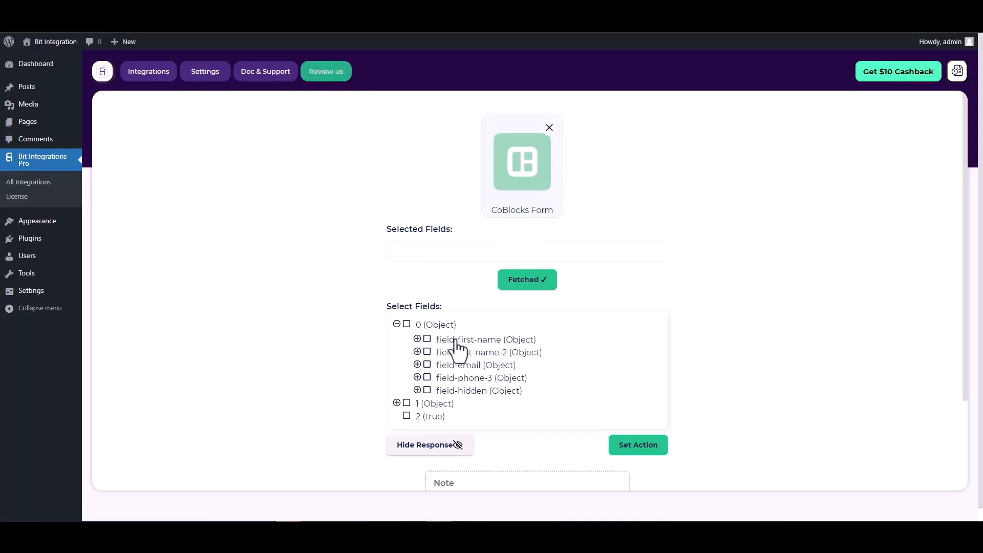
Step: Select all five fetched fields: first name, last name, email, phone and hidden
{"action": "left_click", "coordinate": [427, 339]}
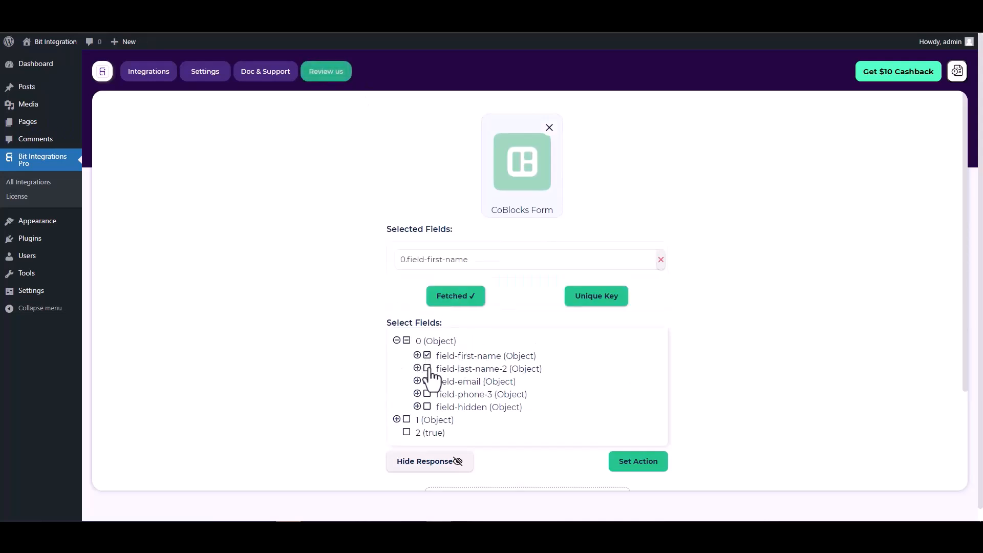
{"action": "left_click", "coordinate": [427, 373]}
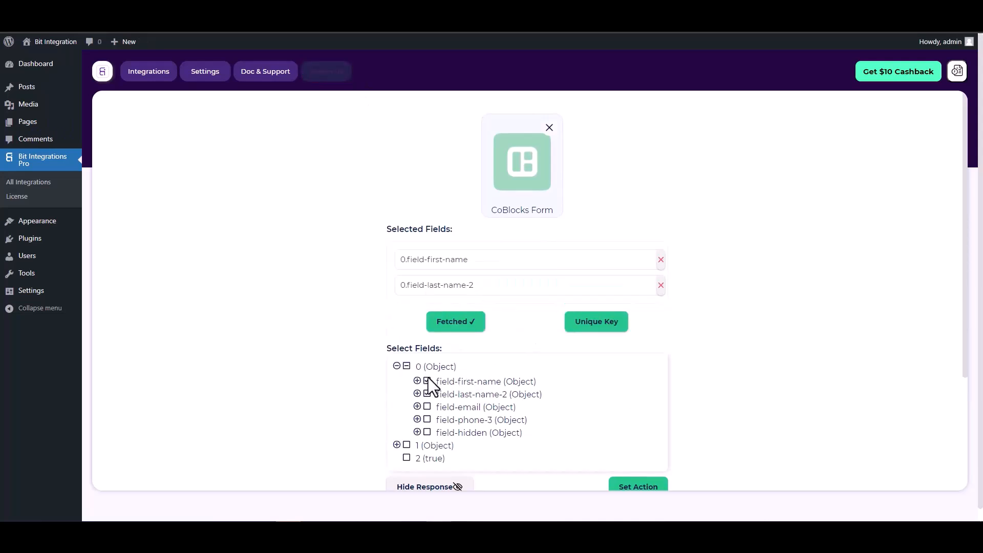
{"action": "left_click", "coordinate": [427, 407]}
{"action": "left_click", "coordinate": [427, 446]}
{"action": "left_click", "coordinate": [427, 484]}
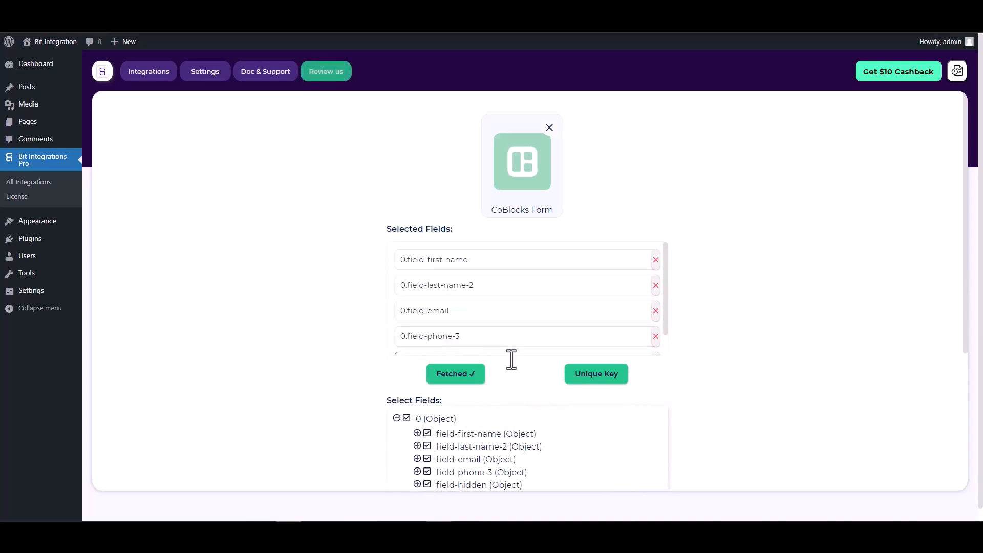
Step: Set 0.field-hidden as the unique primary key
{"action": "scroll", "coordinate": [492, 362], "scroll_direction": "down", "scroll_amount": 1}
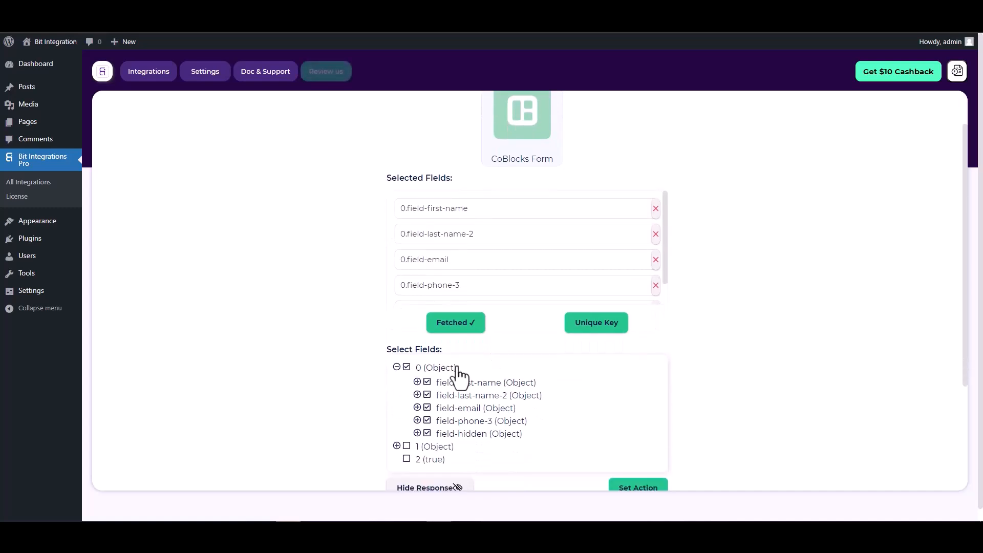
{"action": "left_click", "coordinate": [599, 328]}
{"action": "left_click", "coordinate": [527, 280]}
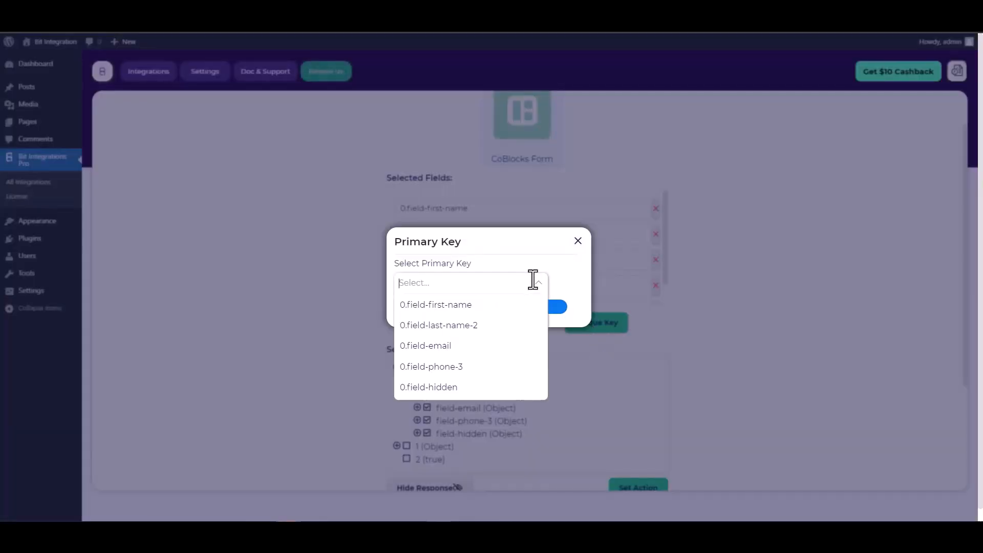
{"action": "left_click", "coordinate": [443, 387]}
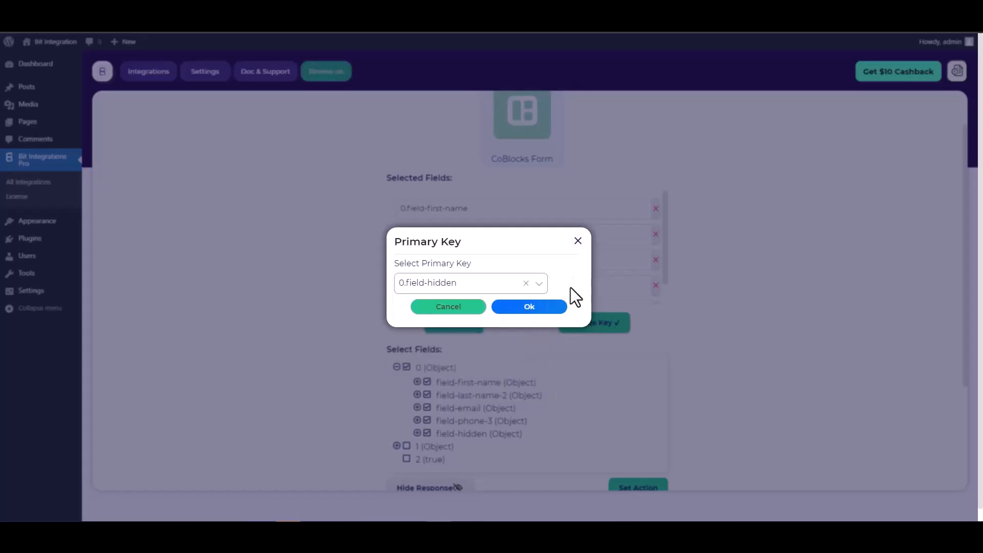
{"action": "left_click", "coordinate": [539, 306]}
{"action": "scroll", "coordinate": [602, 261], "scroll_direction": "down", "scroll_amount": 1}
{"action": "scroll", "coordinate": [666, 294], "scroll_direction": "down", "scroll_amount": 1}
{"action": "scroll", "coordinate": [586, 272], "scroll_direction": "down", "scroll_amount": 1}
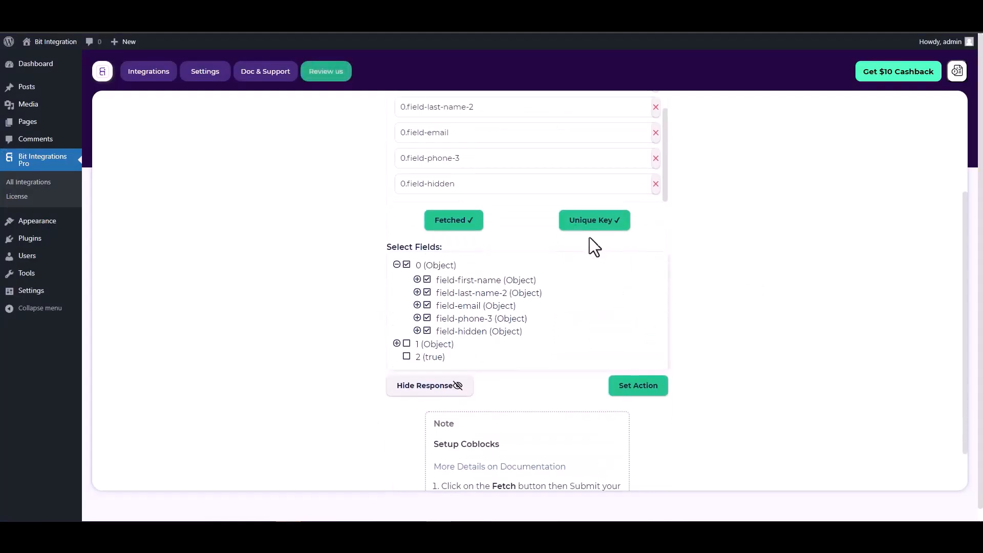
Step: Choose OneHashCRM as the action (searching 'one') and enter the account subdomain in Access API URL
{"action": "left_click", "coordinate": [633, 393]}
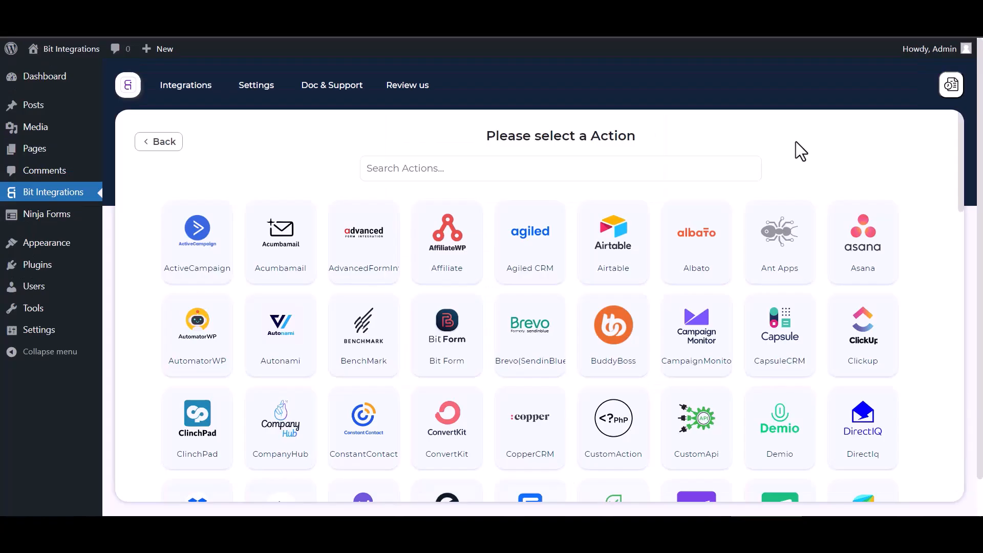
{"action": "left_click", "coordinate": [484, 163]}
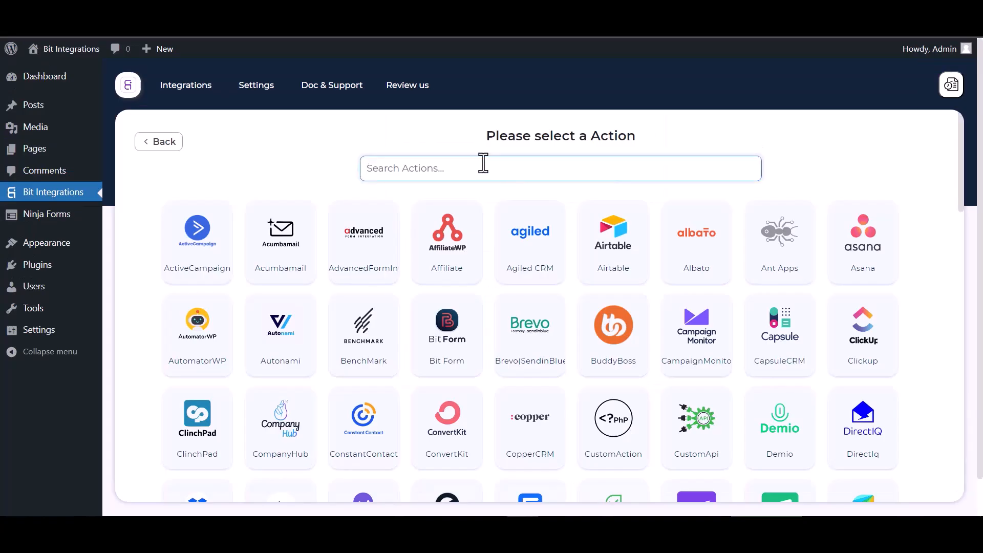
{"action": "type", "text": "one"}
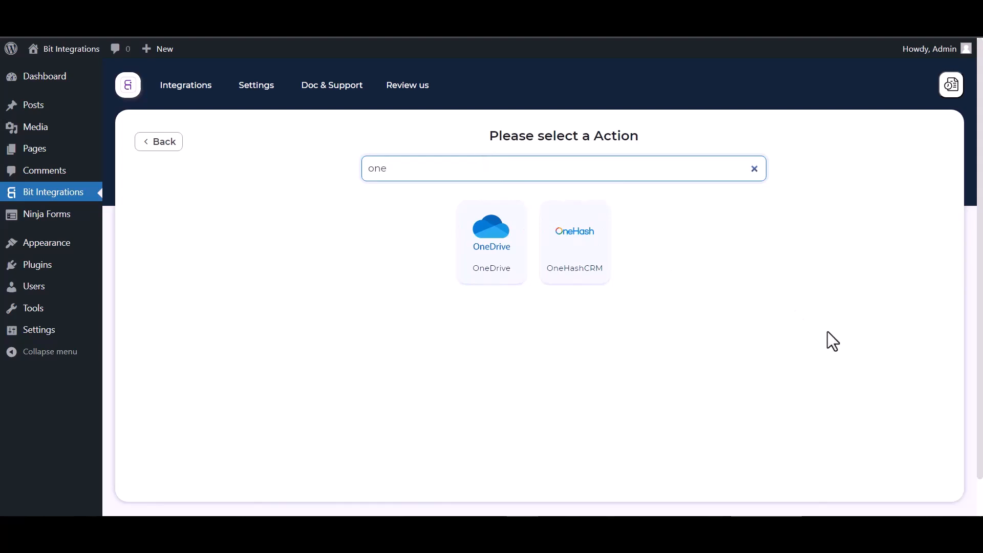
{"action": "left_click", "coordinate": [586, 274]}
{"action": "left_click", "coordinate": [240, 281]}
{"action": "type", "text": "sa"}
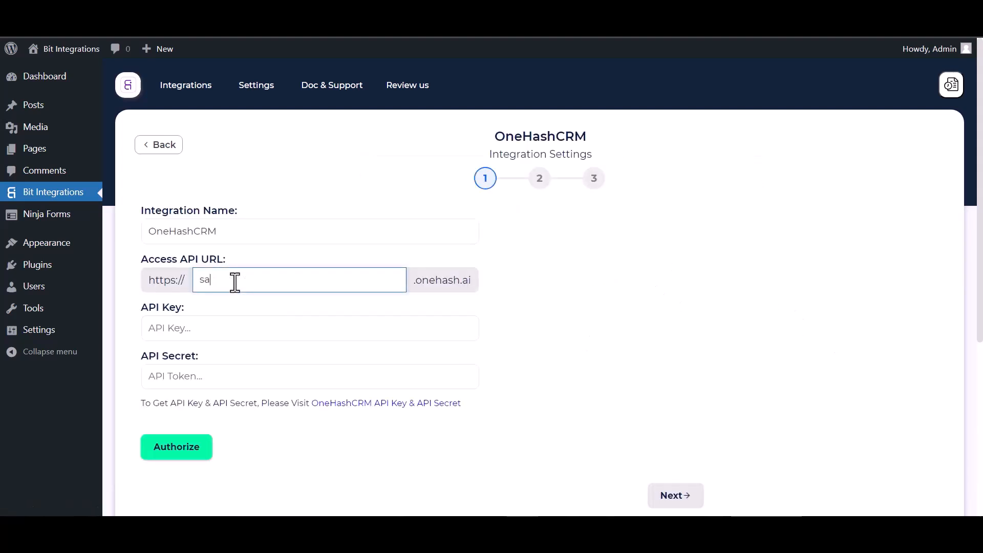
{"action": "type", "text": "rowarha"}
Step: Generate new API keys under API Access in OneHash CRM's My Settings
{"action": "left_click", "coordinate": [222, 336]}
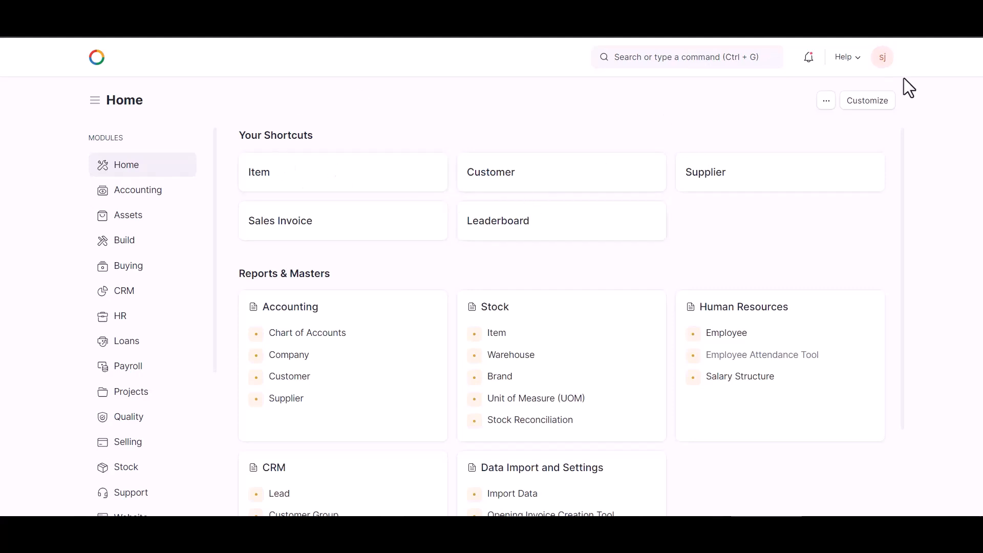
{"action": "left_click", "coordinate": [881, 60]}
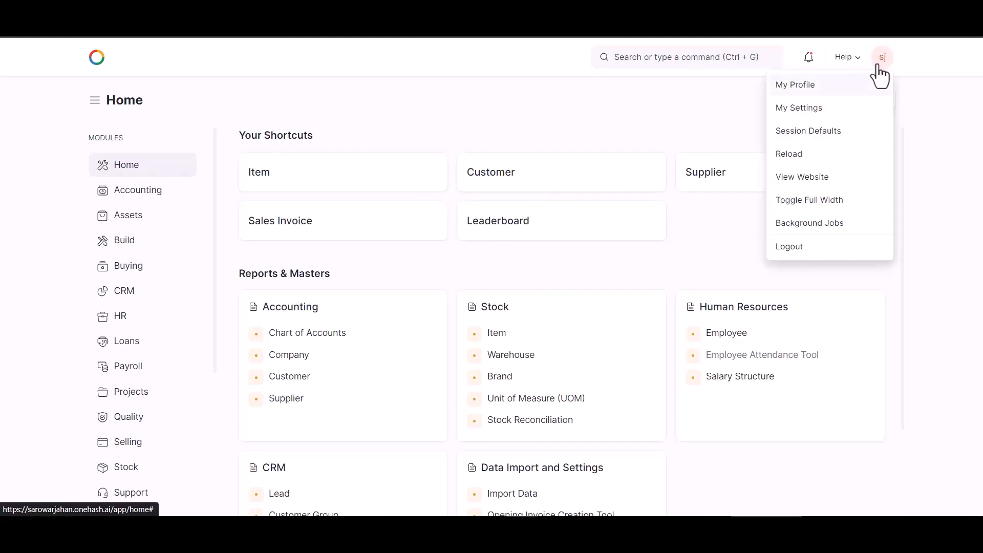
{"action": "left_click", "coordinate": [819, 109]}
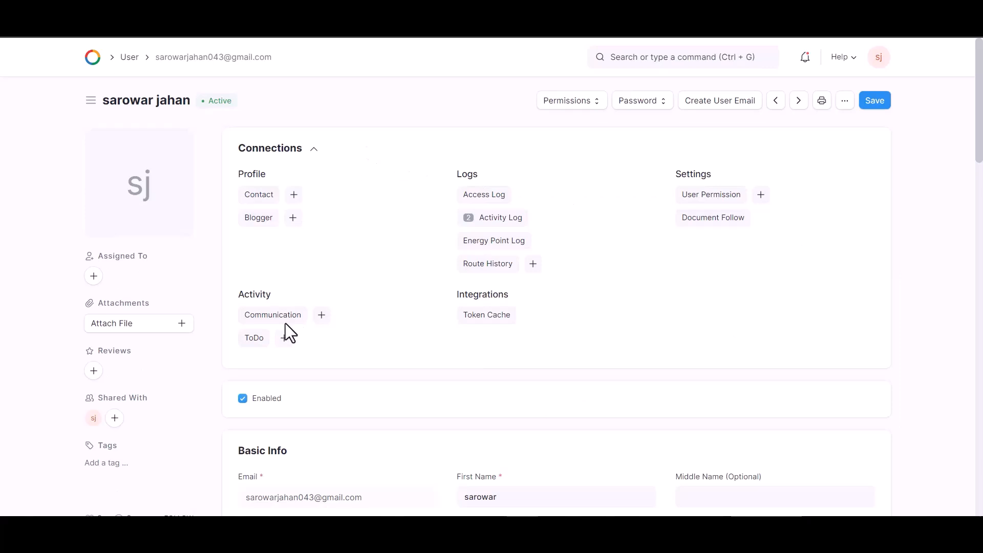
{"action": "scroll", "coordinate": [328, 317], "scroll_direction": "down", "scroll_amount": 16}
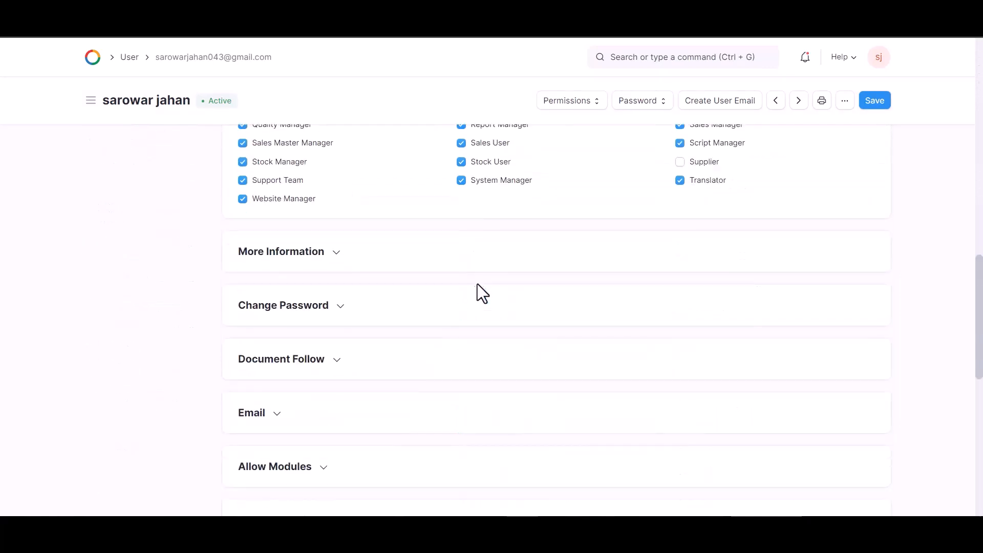
{"action": "scroll", "coordinate": [475, 286], "scroll_direction": "down", "scroll_amount": 9}
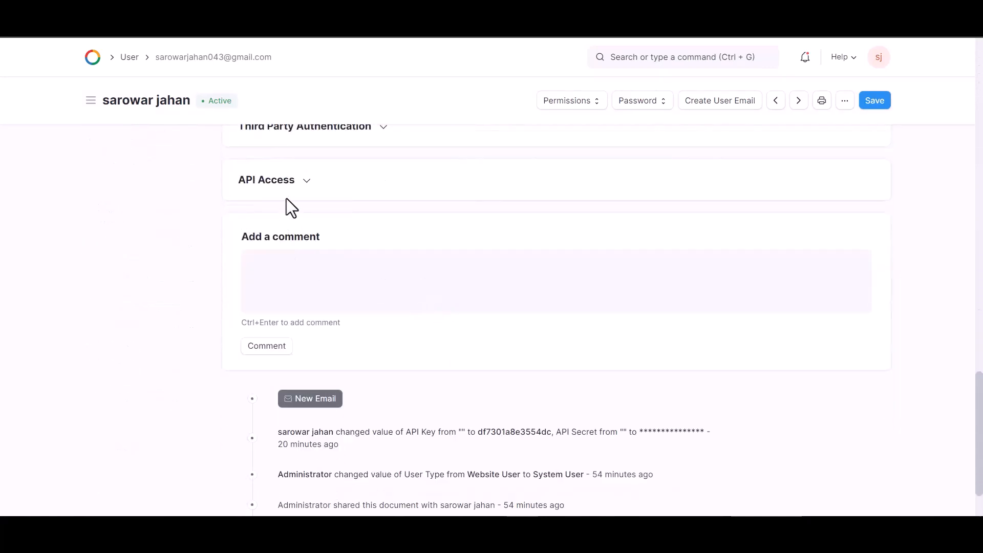
{"action": "left_click", "coordinate": [306, 182]}
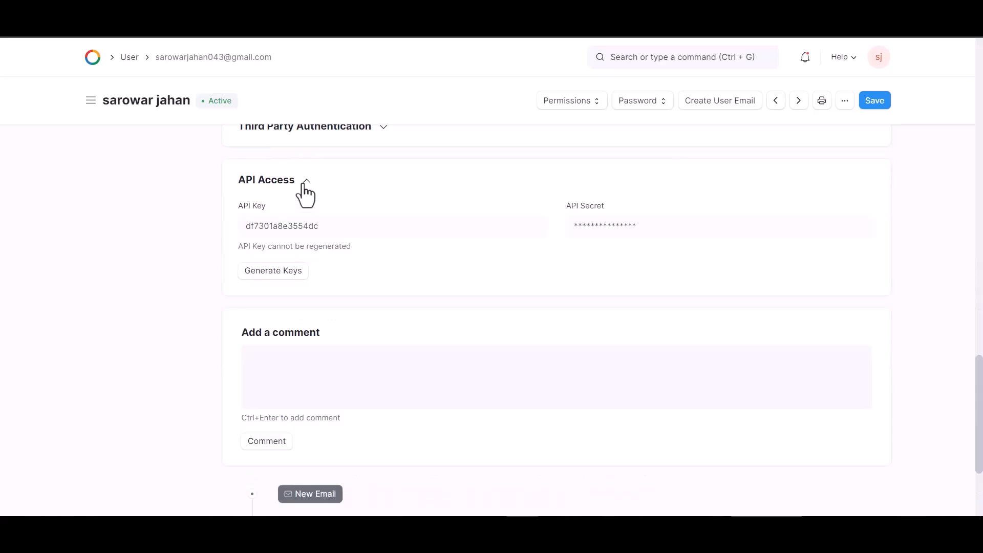
{"action": "left_click", "coordinate": [273, 272]}
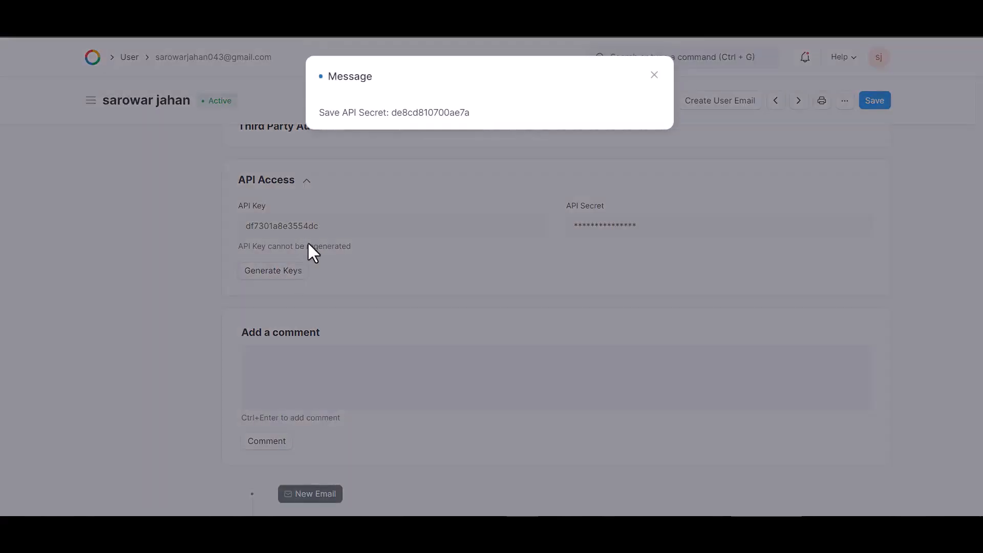
Step: Copy the new API secret into Bit Integrations' API Secret field
{"action": "left_click_drag", "start_coordinate": [468, 114], "coordinate": [394, 115]}
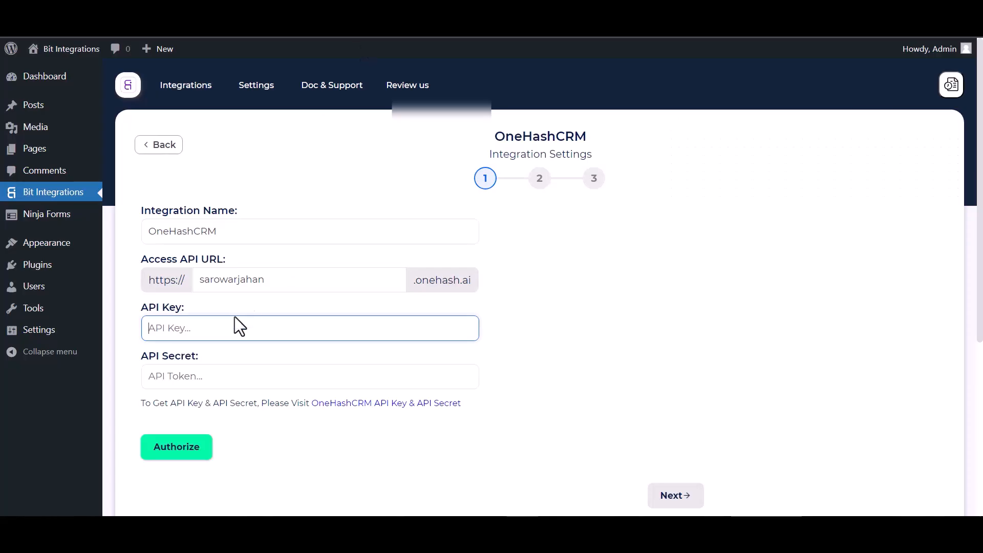
{"action": "left_click", "coordinate": [210, 375]}
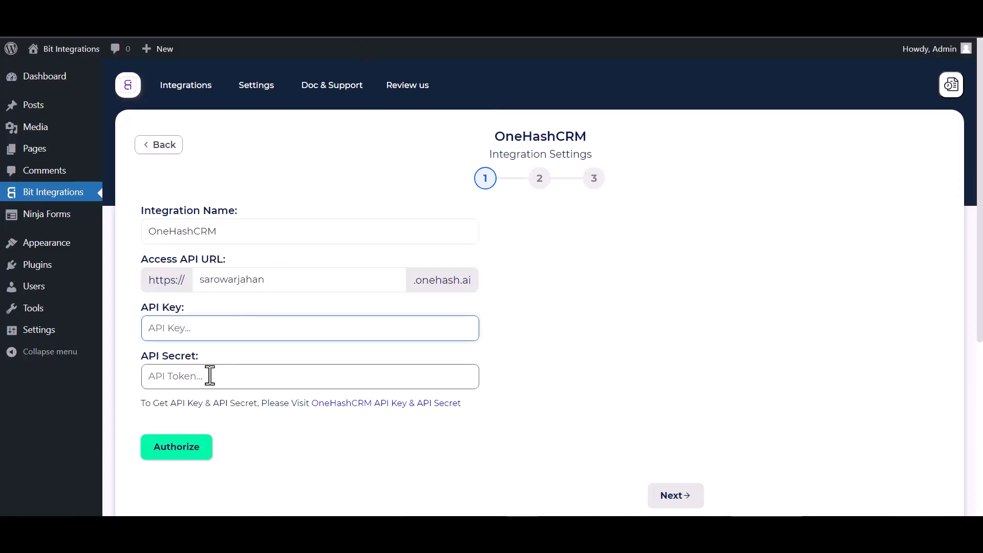
{"action": "key", "text": "ctrl+v"}
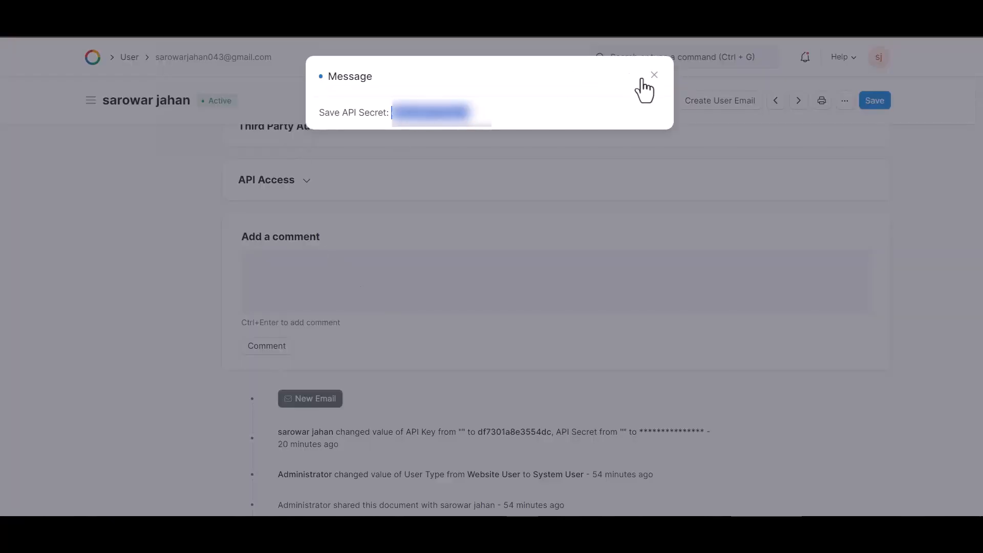
Step: Close the secret message, expand API Access again and select the API key to copy
{"action": "left_click", "coordinate": [654, 75]}
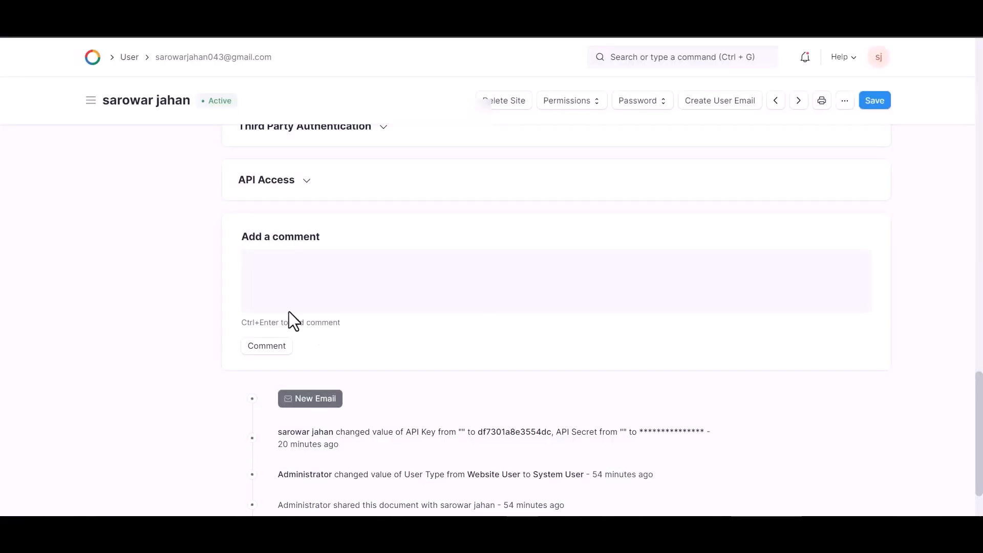
{"action": "left_click", "coordinate": [295, 184]}
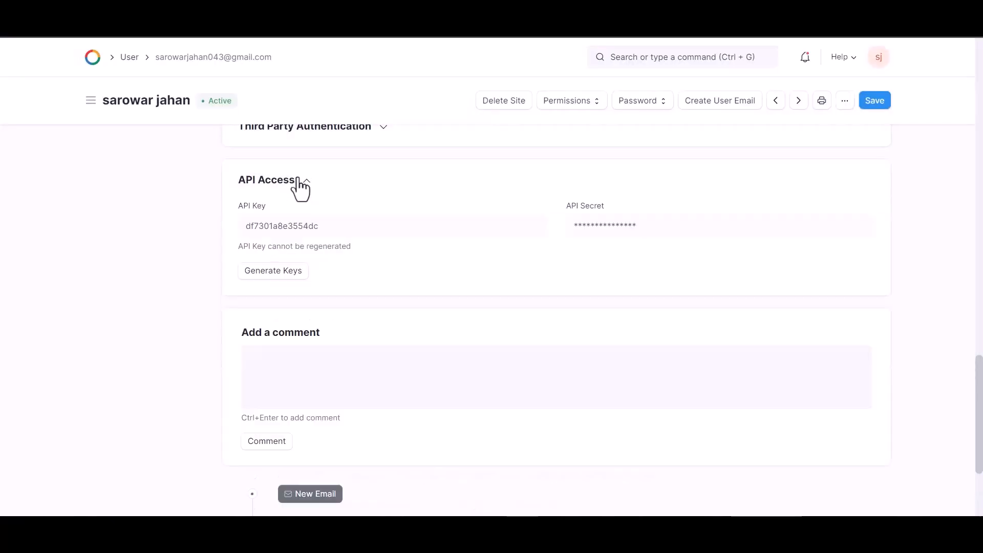
{"action": "double_click", "coordinate": [313, 226]}
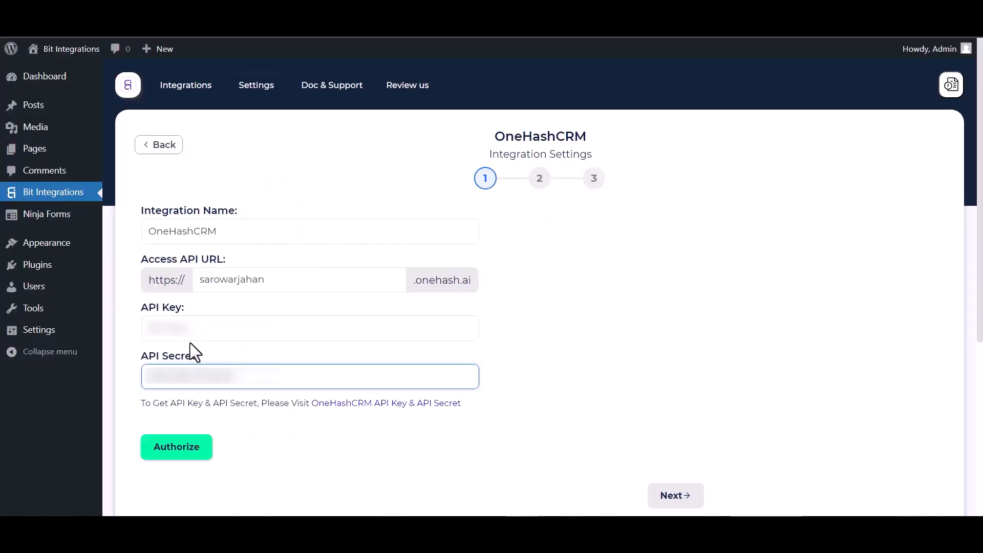
Step: Authorize the OneHashCRM connection with the API key and continue to step 2
{"action": "left_click", "coordinate": [199, 336]}
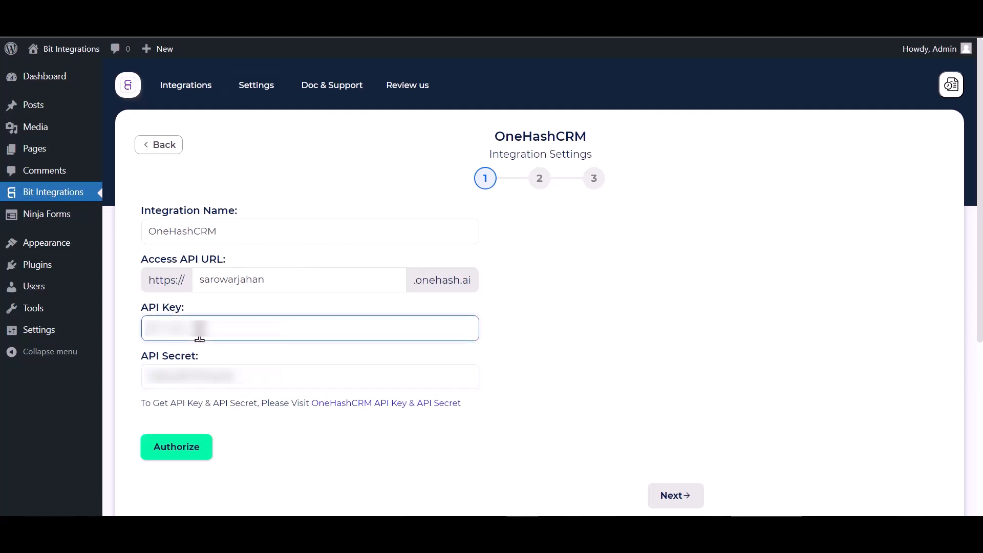
{"action": "left_click", "coordinate": [188, 453]}
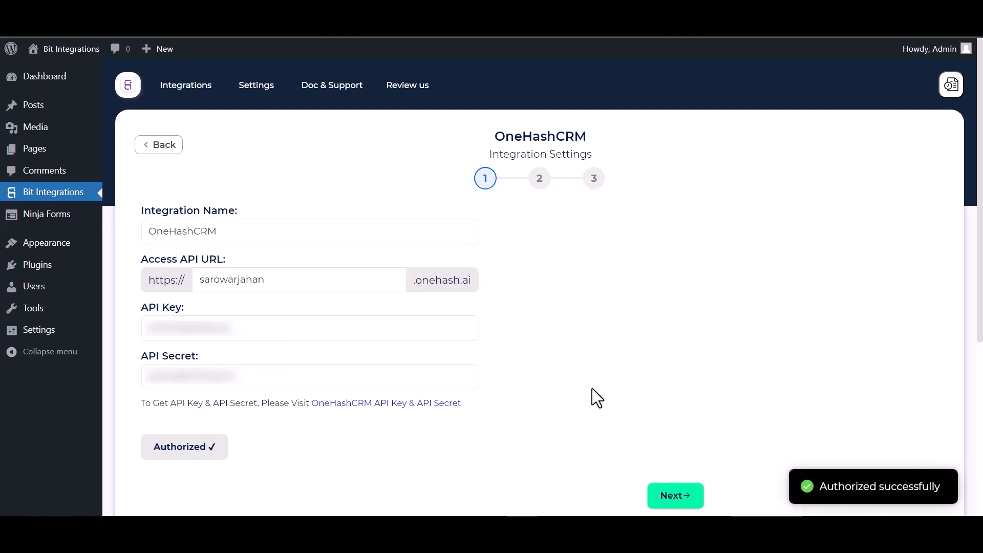
{"action": "left_click", "coordinate": [668, 501]}
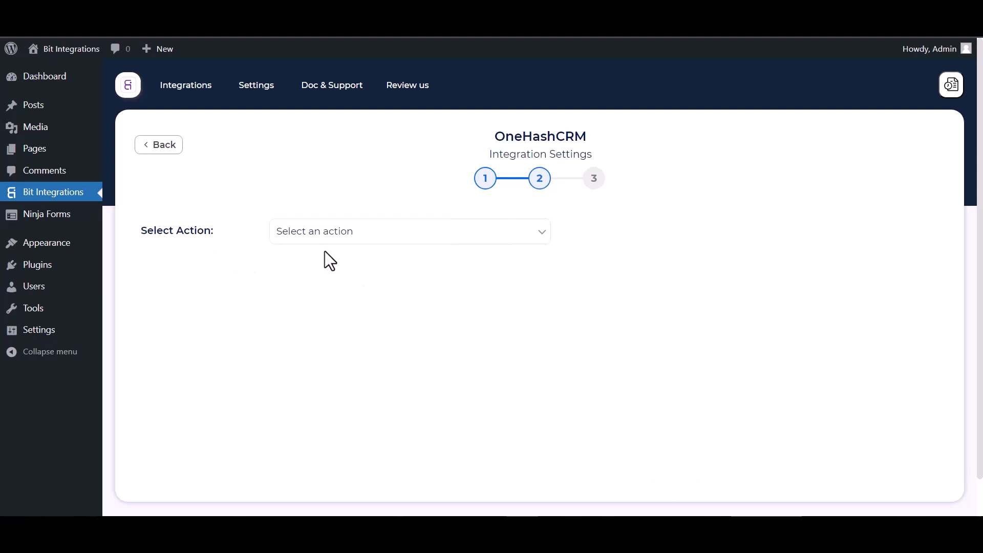
Step: Choose Create Contact and map the form's First Name and Last Name to the CRM name fields
{"action": "left_click", "coordinate": [339, 233]}
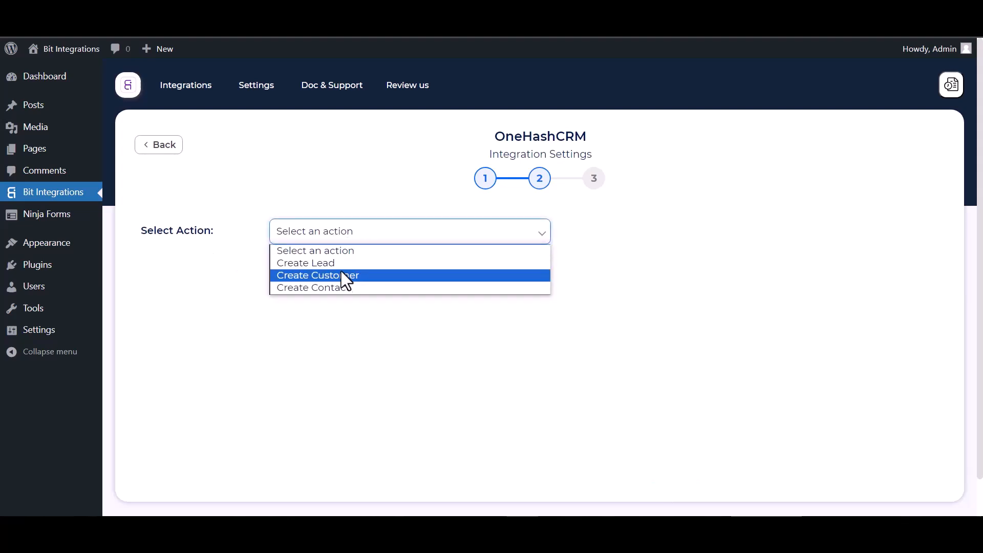
{"action": "left_click", "coordinate": [339, 288]}
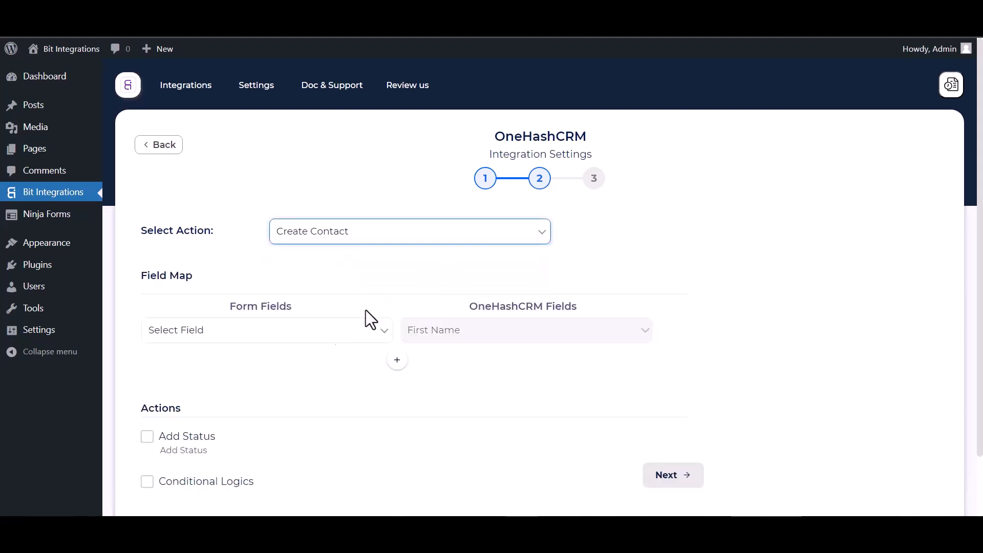
{"action": "left_click", "coordinate": [309, 332]}
{"action": "left_click", "coordinate": [216, 374]}
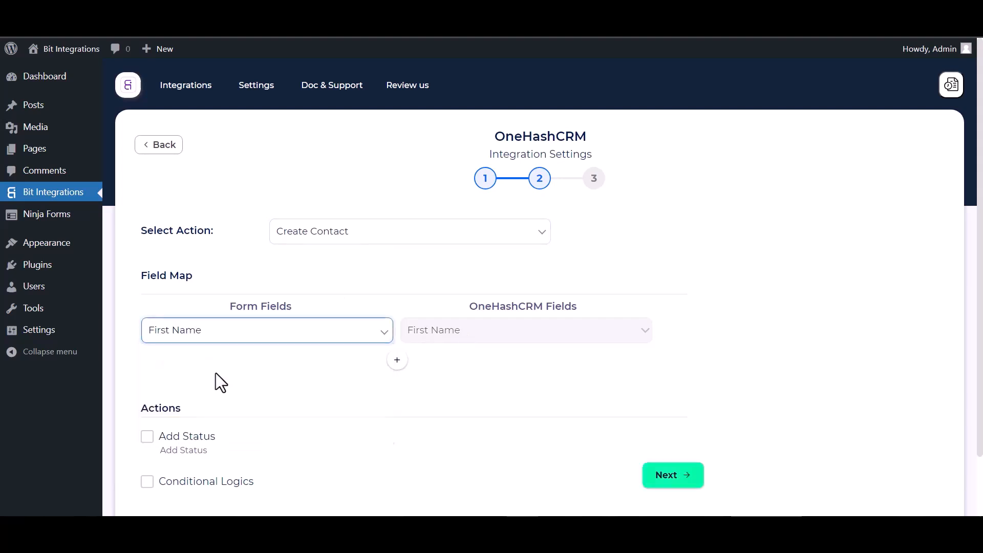
{"action": "left_click", "coordinate": [397, 360]}
{"action": "left_click", "coordinate": [438, 363]}
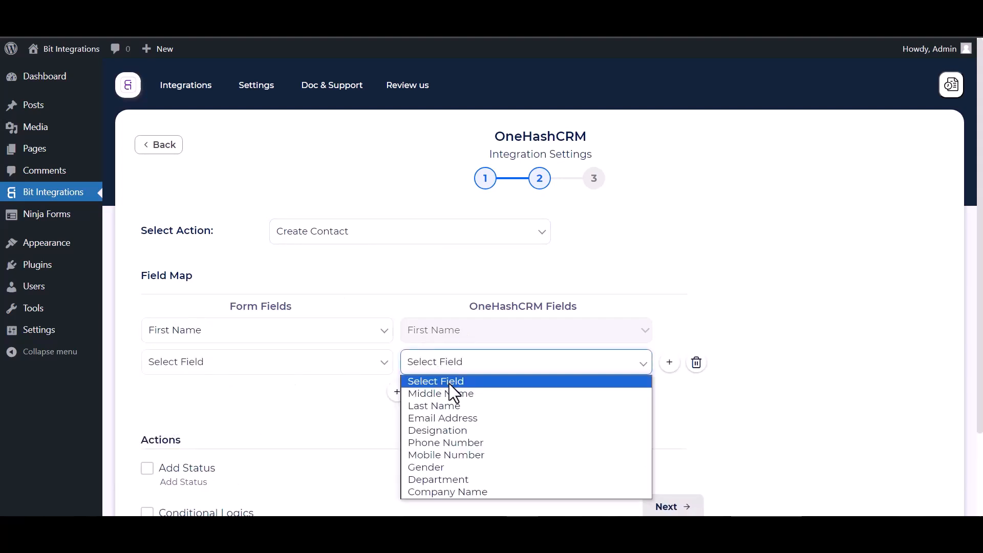
{"action": "left_click", "coordinate": [429, 404]}
{"action": "left_click", "coordinate": [322, 362]}
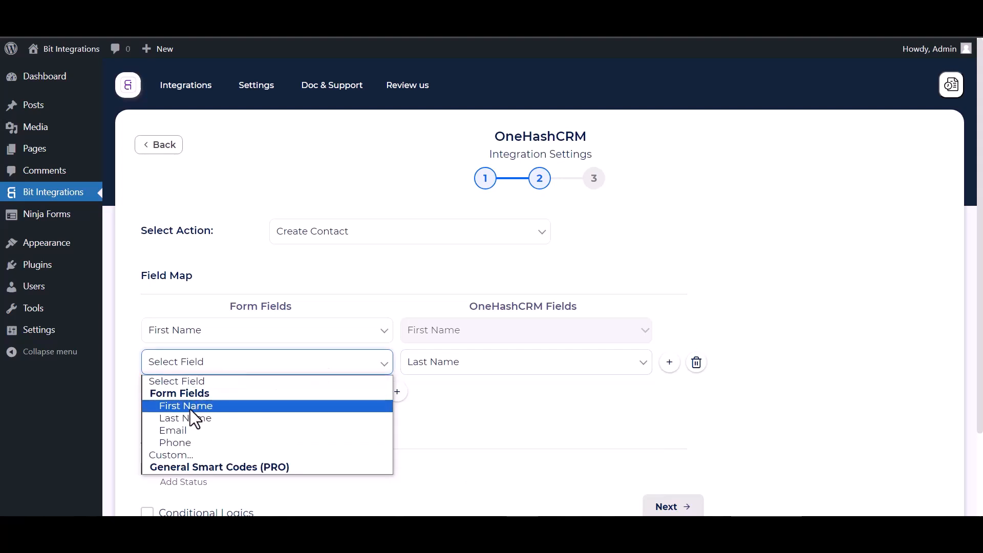
{"action": "left_click", "coordinate": [189, 418]}
Step: Add rows mapping Email to Email Address and Phone to Phone Number
{"action": "left_click", "coordinate": [397, 391]}
{"action": "left_click", "coordinate": [438, 403]}
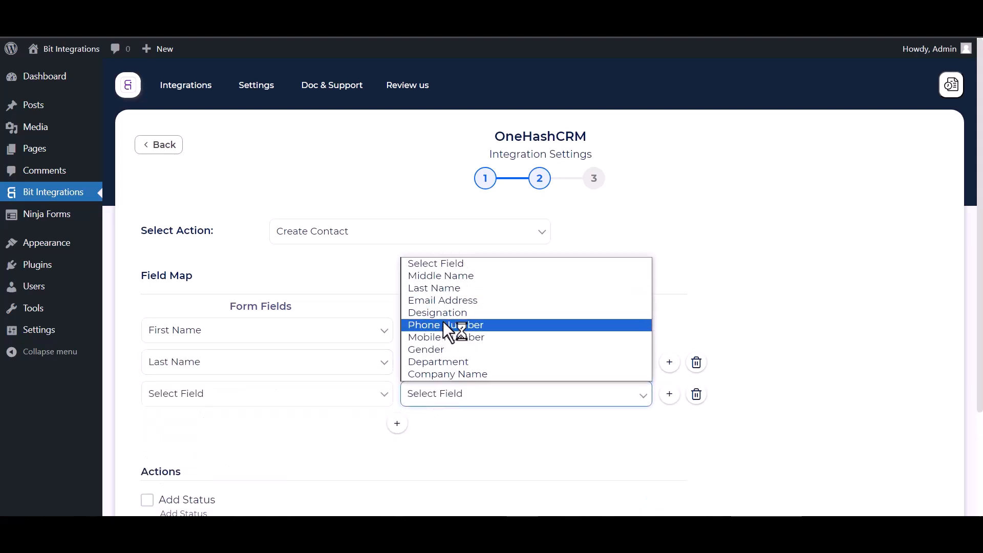
{"action": "left_click", "coordinate": [443, 302]}
{"action": "left_click", "coordinate": [351, 399]}
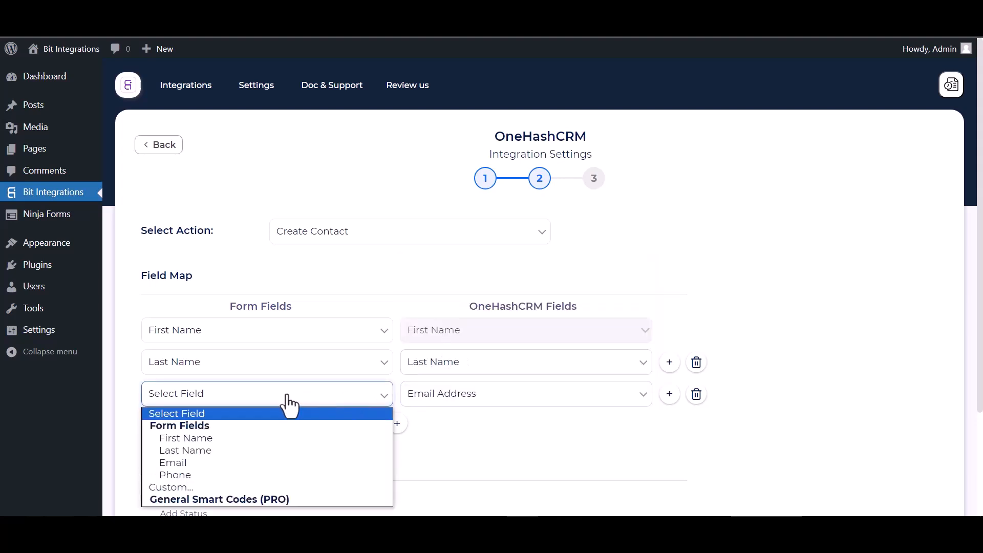
{"action": "left_click", "coordinate": [176, 461]}
{"action": "left_click", "coordinate": [397, 423]}
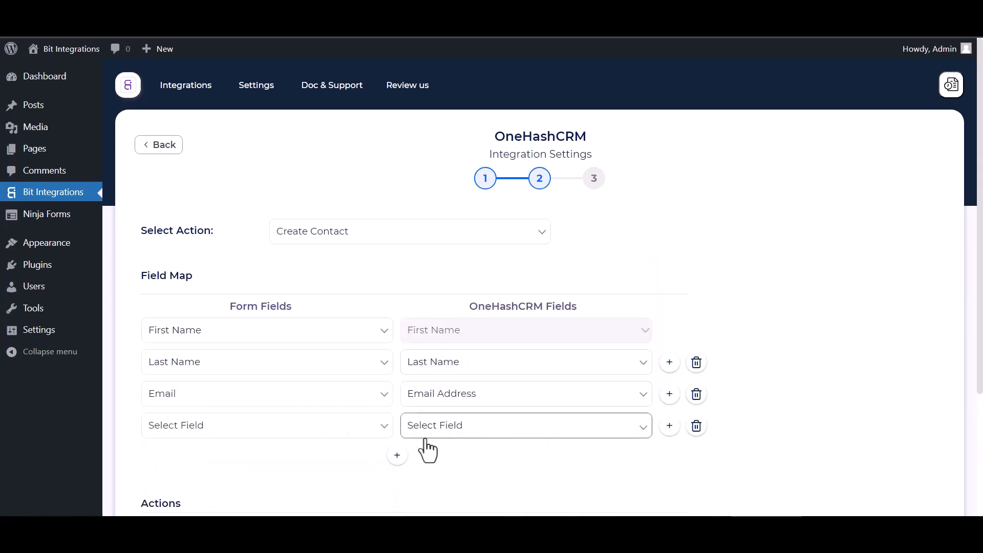
{"action": "left_click", "coordinate": [421, 426]}
{"action": "left_click", "coordinate": [435, 361]}
{"action": "left_click", "coordinate": [333, 439]}
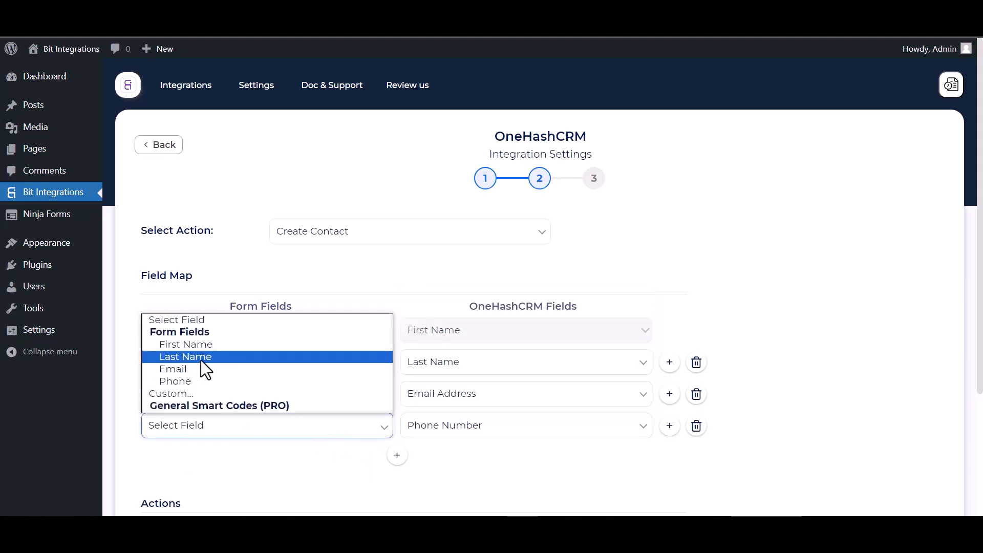
{"action": "left_click", "coordinate": [177, 382]}
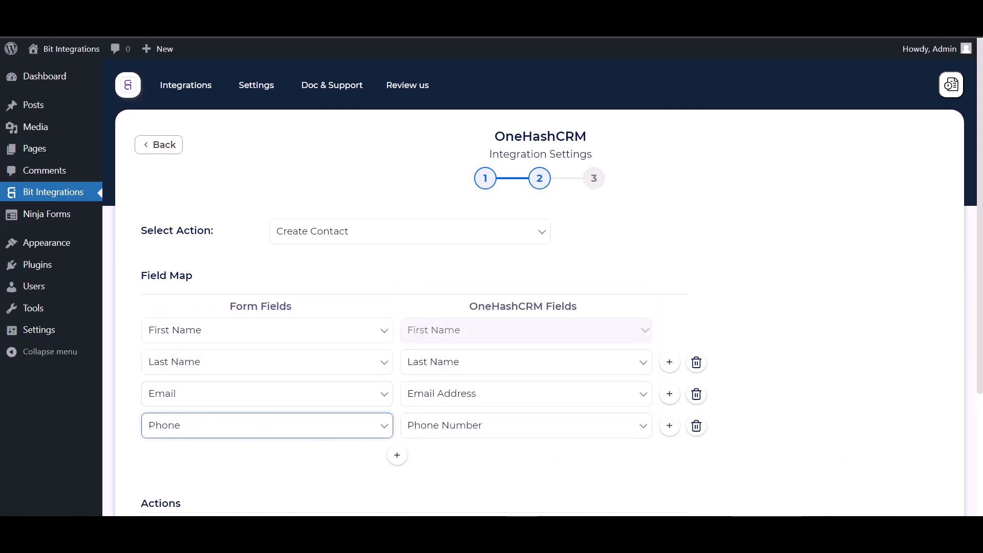
{"action": "left_click", "coordinate": [724, 304]}
Step: Leave status and conditional logic off, then finish and save the OneHashCRM integration
{"action": "scroll", "coordinate": [492, 348], "scroll_direction": "down", "scroll_amount": 1}
{"action": "scroll", "coordinate": [492, 348], "scroll_direction": "down", "scroll_amount": 3}
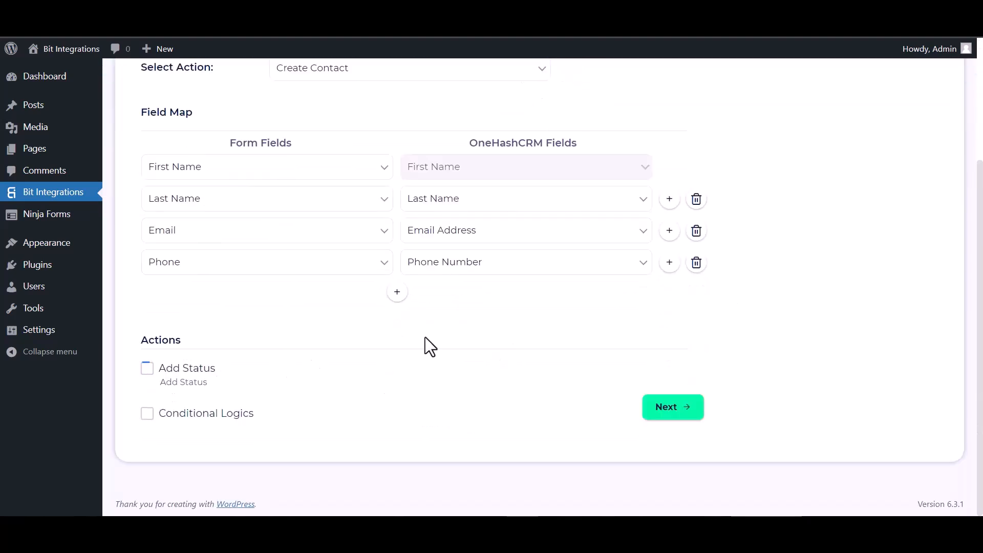
{"action": "left_click", "coordinate": [147, 370]}
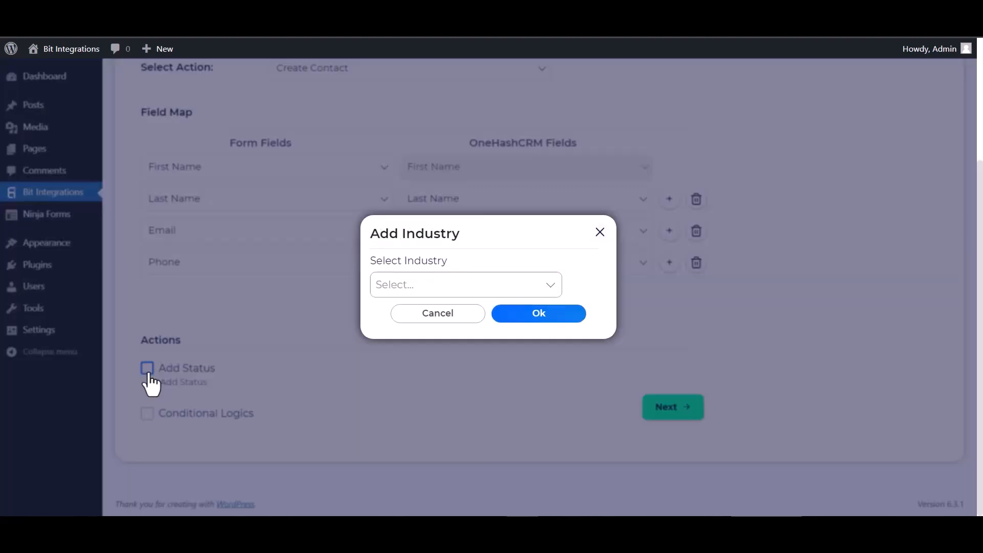
{"action": "left_click", "coordinate": [207, 370]}
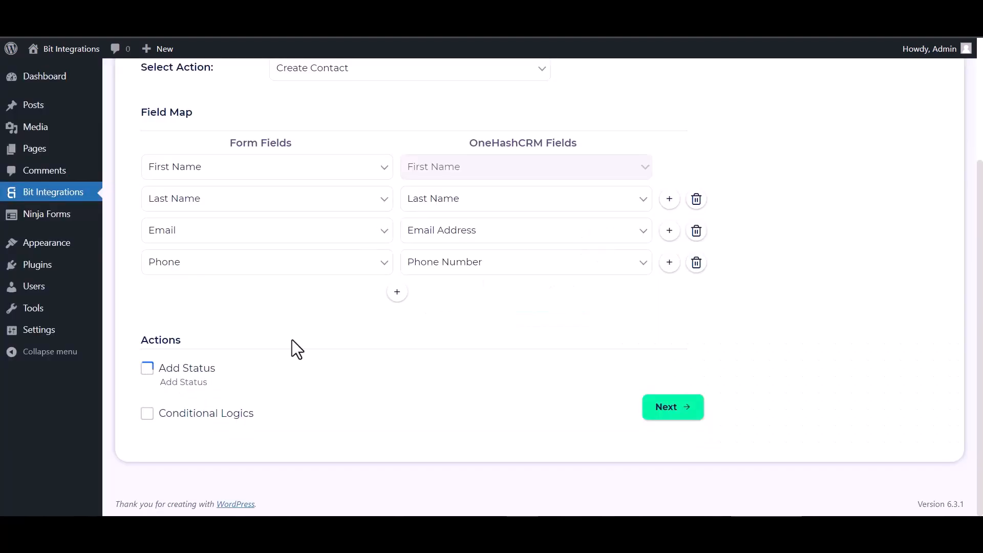
{"action": "left_click", "coordinate": [147, 414]}
{"action": "scroll", "coordinate": [354, 355], "scroll_direction": "down", "scroll_amount": 3}
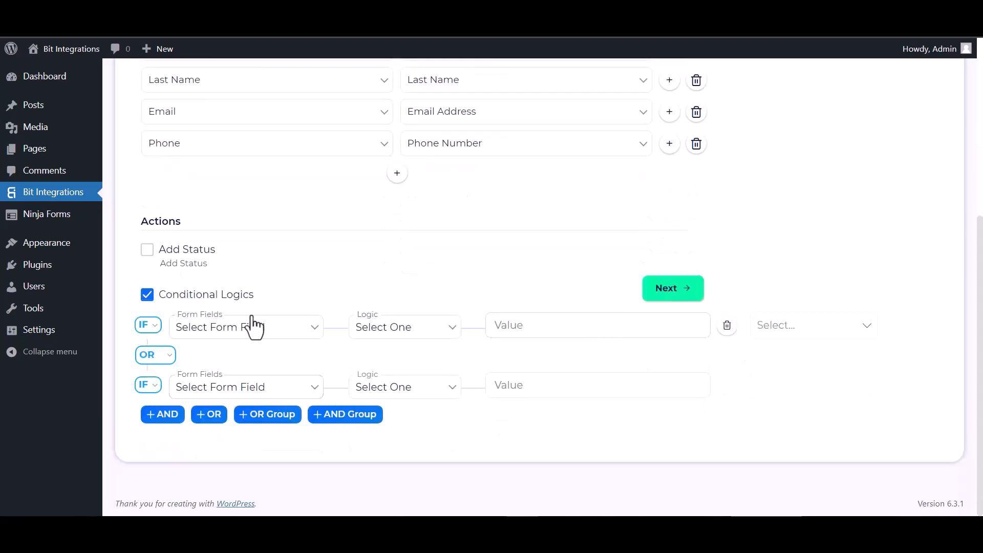
{"action": "left_click", "coordinate": [147, 294]}
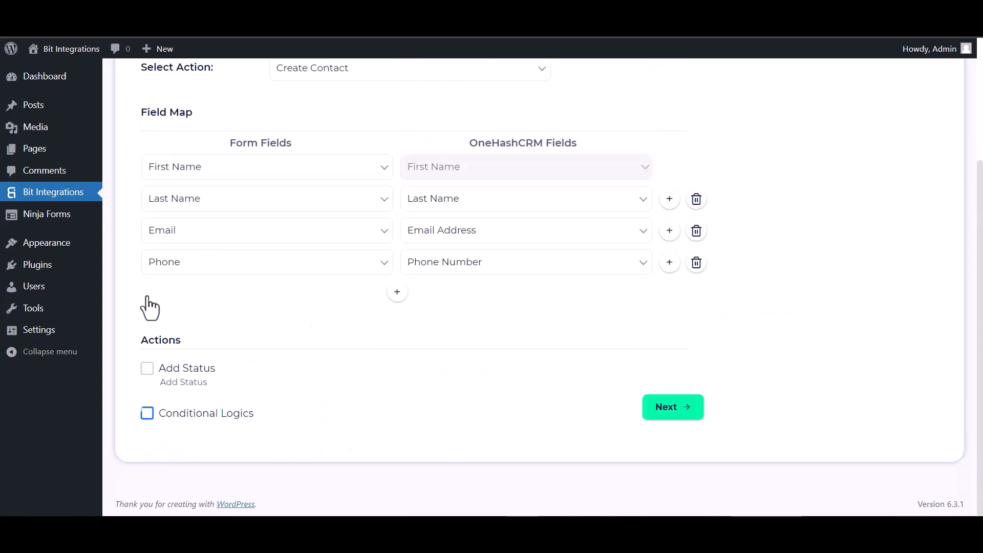
{"action": "left_click", "coordinate": [681, 410]}
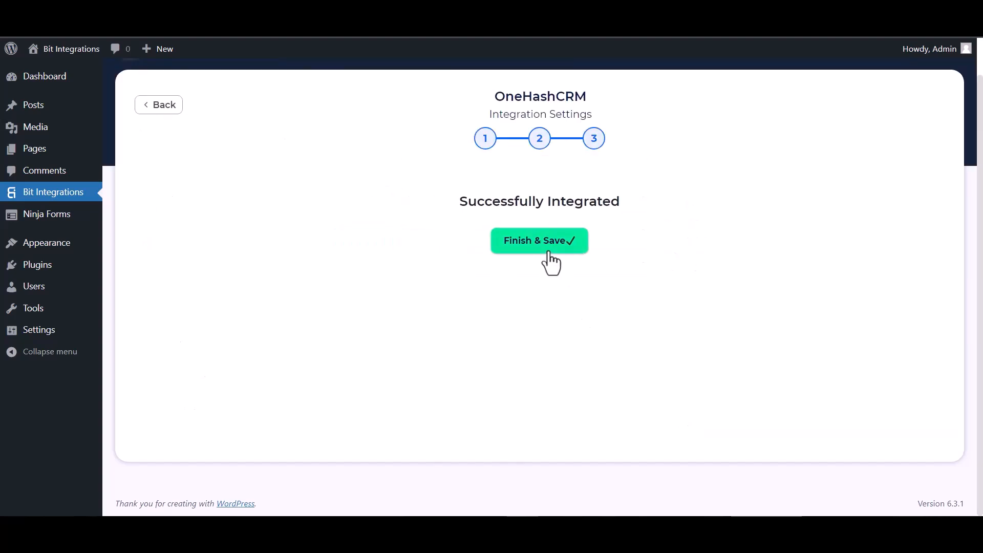
{"action": "left_click", "coordinate": [549, 250]}
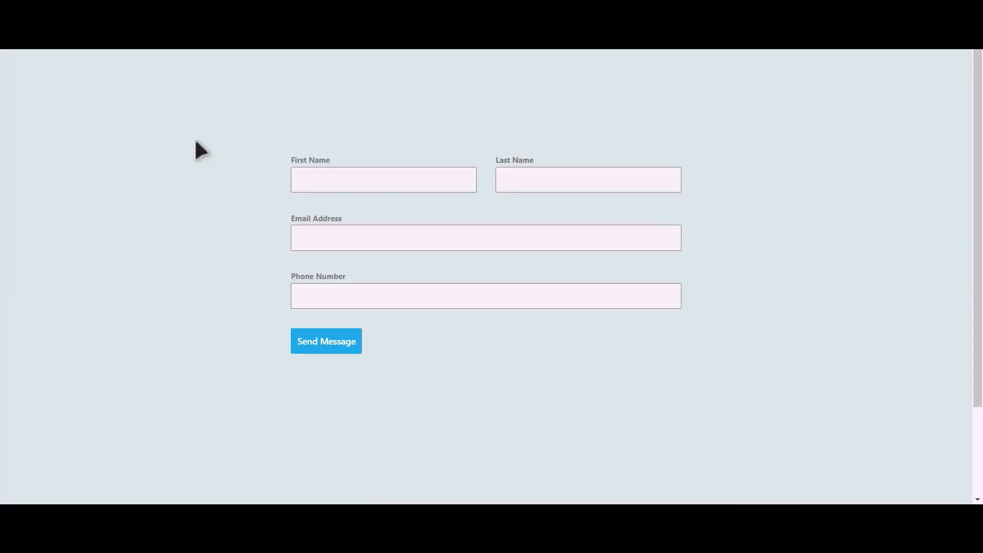
Step: Fill the CoBlocks form's first name, last name, e-mail and phone fields, then send the message
{"action": "left_click", "coordinate": [398, 183]}
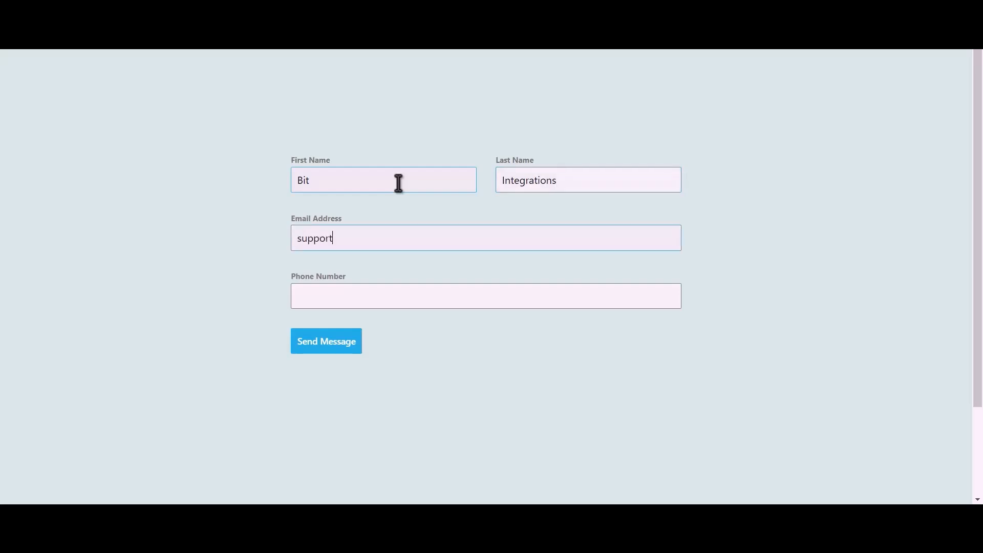
{"action": "type", "text": "tapp"}
{"action": "type", "text": "s.pro"}
{"action": "type", "text": "444555666"}
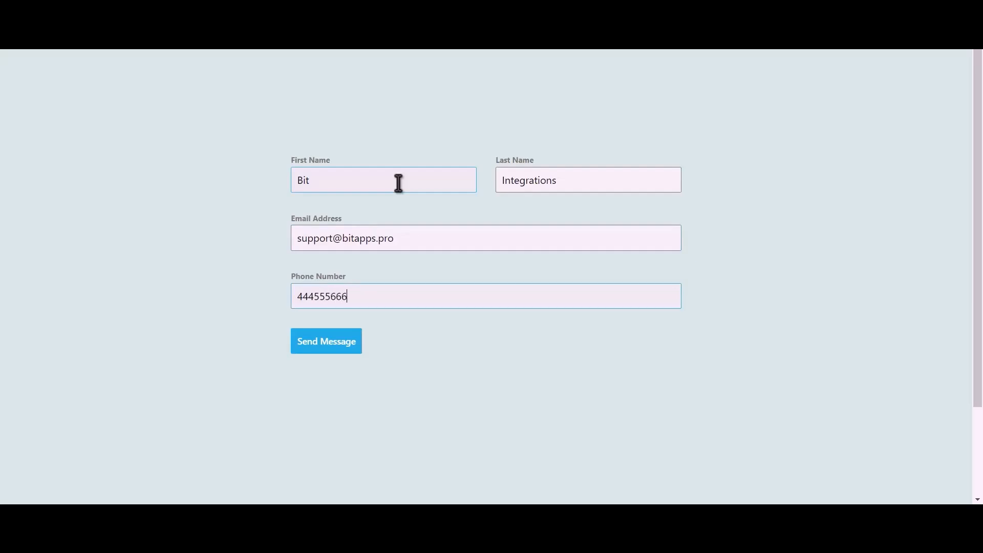
{"action": "left_click", "coordinate": [335, 346]}
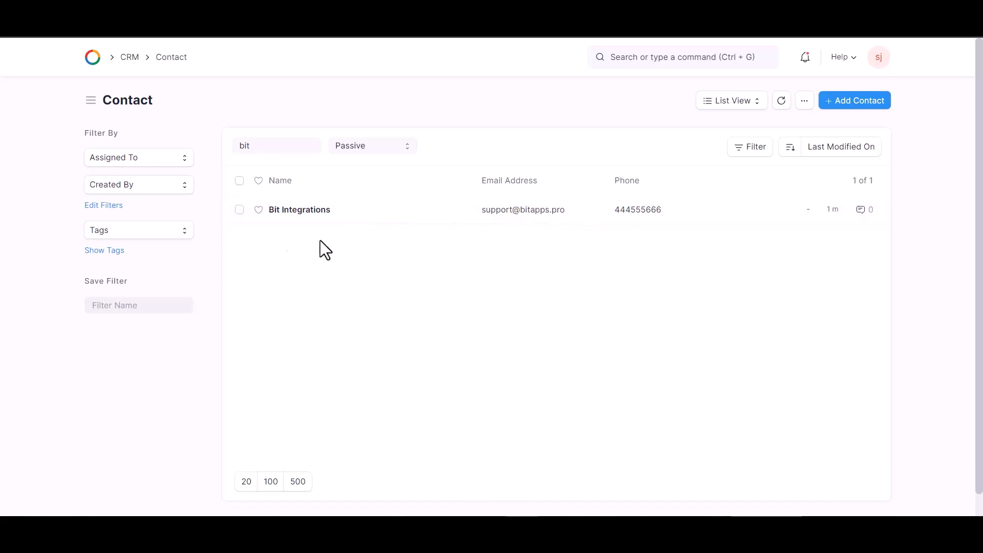
Step: Open the Bit Integrations contact from the contact list filtered by 'bit'
{"action": "left_click", "coordinate": [409, 211]}
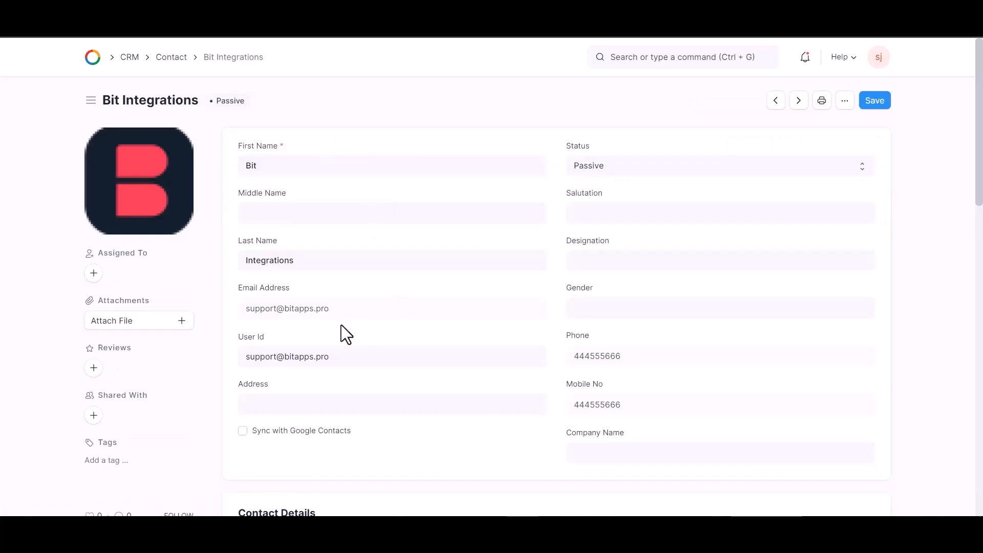